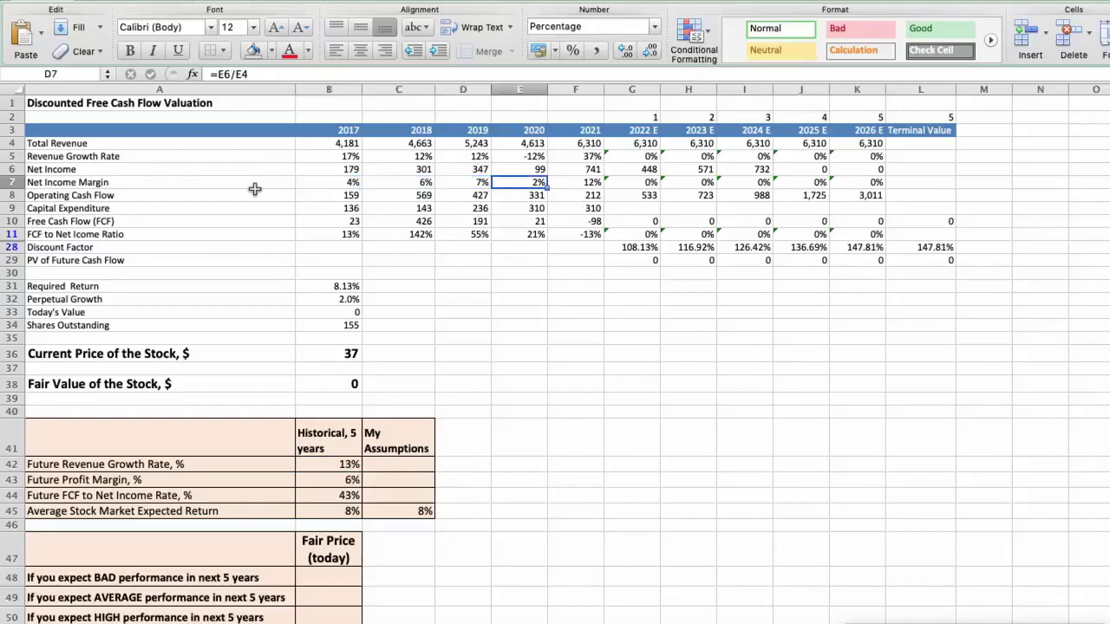
- Examine the historical profit margin average, the yearly FCF to Net Income ratios with their average, and the historical market return
{"action": "left_click", "coordinate": [318, 479]}
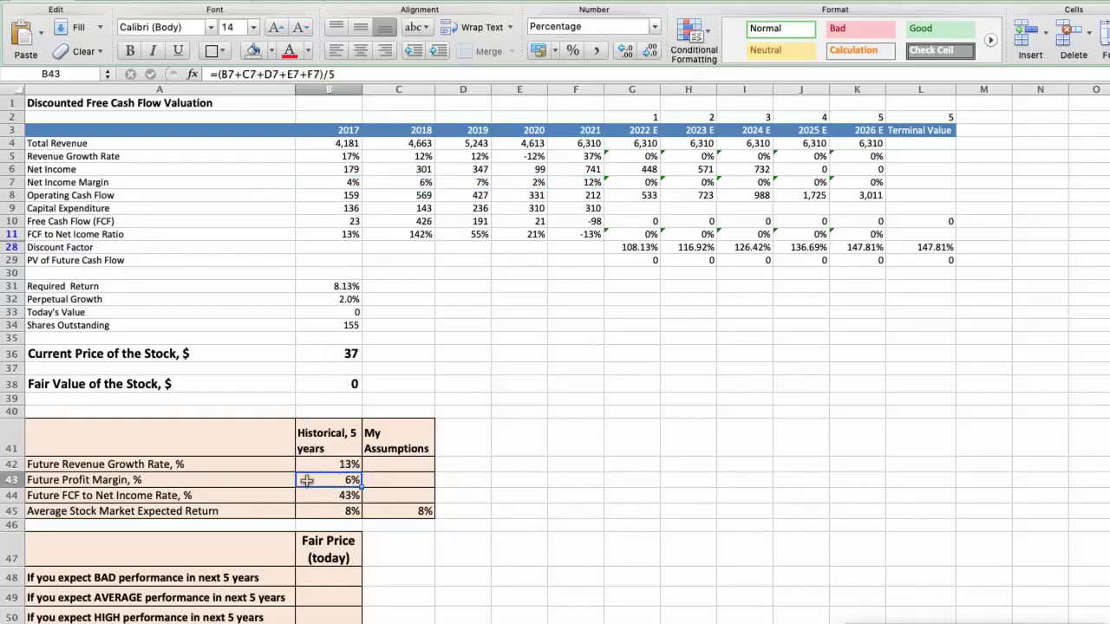
{"action": "left_click", "coordinate": [313, 235]}
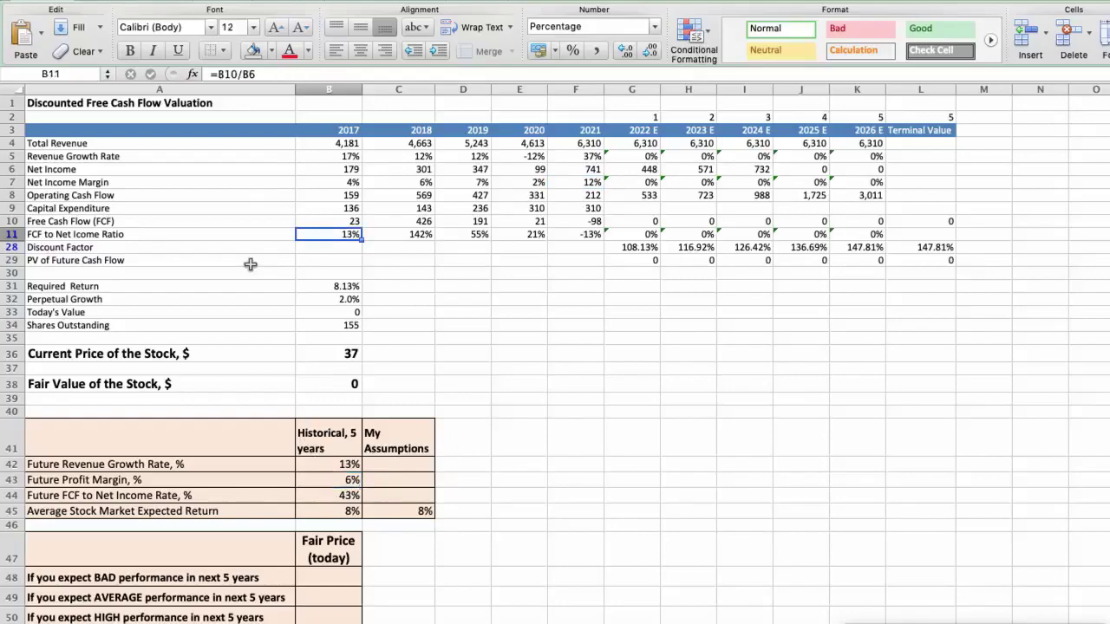
{"action": "key", "text": "Right"}
{"action": "key", "text": "Right"}
{"action": "key", "text": "Right"}
{"action": "key", "text": "Right"}
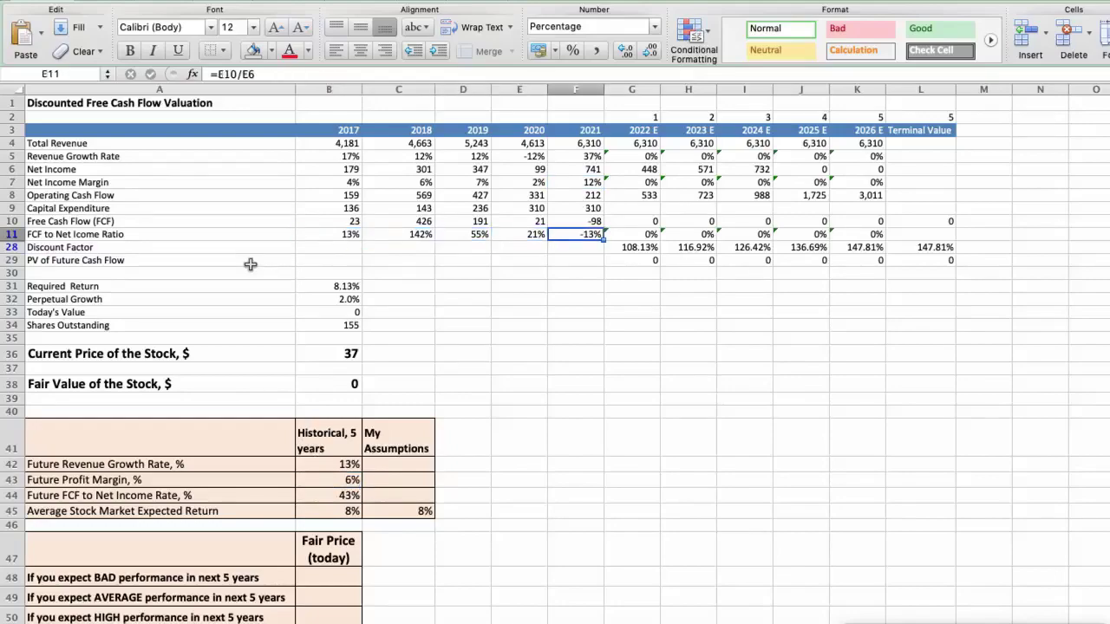
{"action": "left_click", "coordinate": [308, 495]}
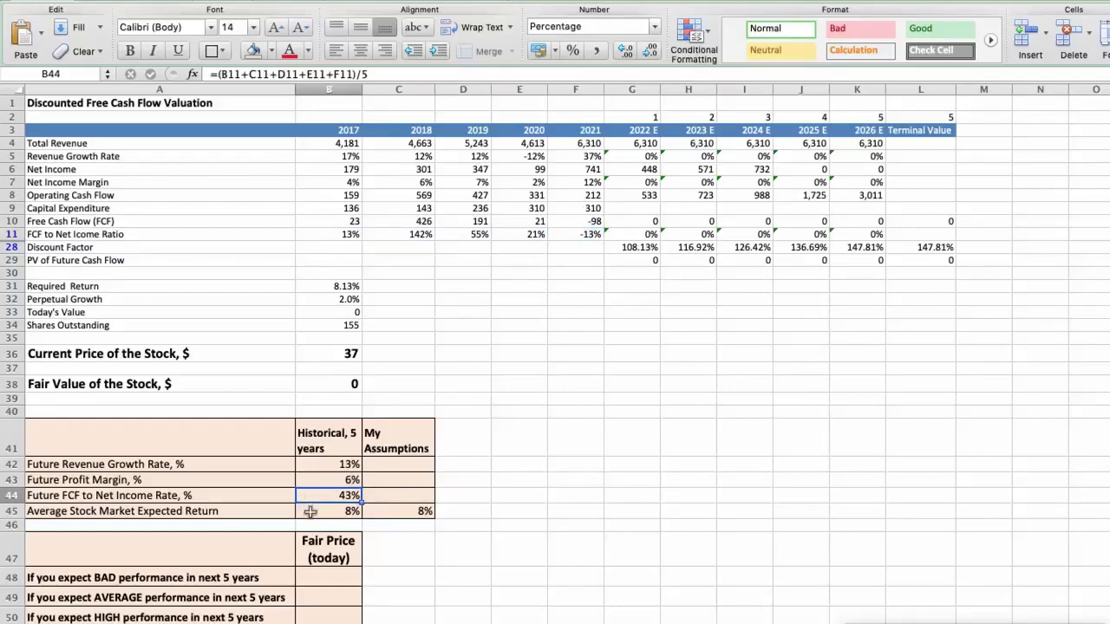
{"action": "left_click", "coordinate": [314, 512]}
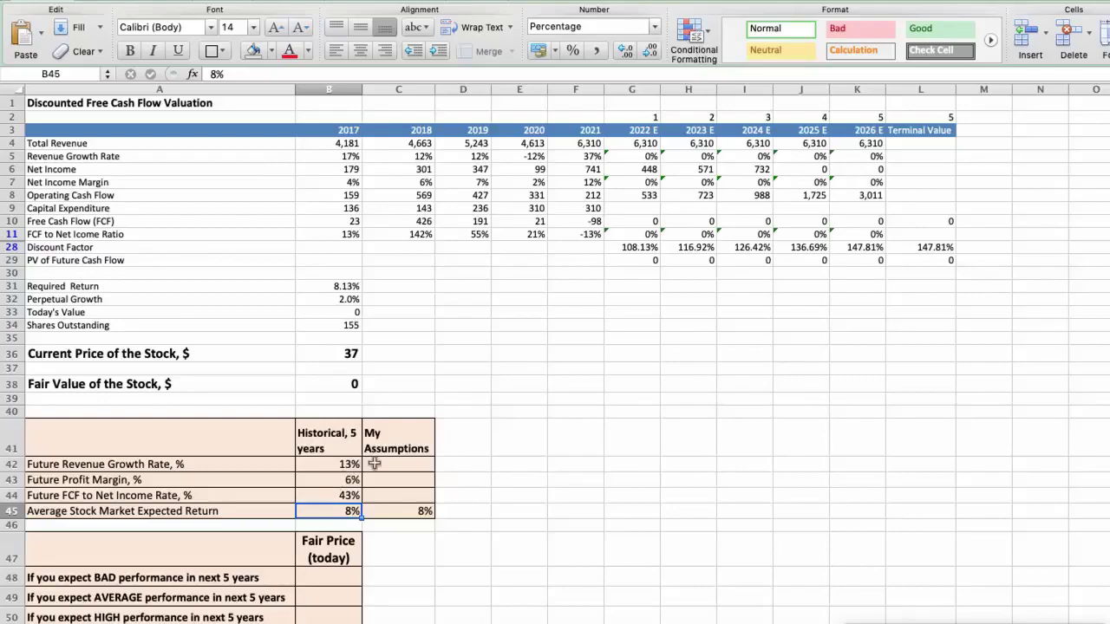
- Under My Assumptions, enter 4% future revenue growth, 4% profit margin and 30% FCF to Net Income rate
{"action": "left_click", "coordinate": [379, 465]}
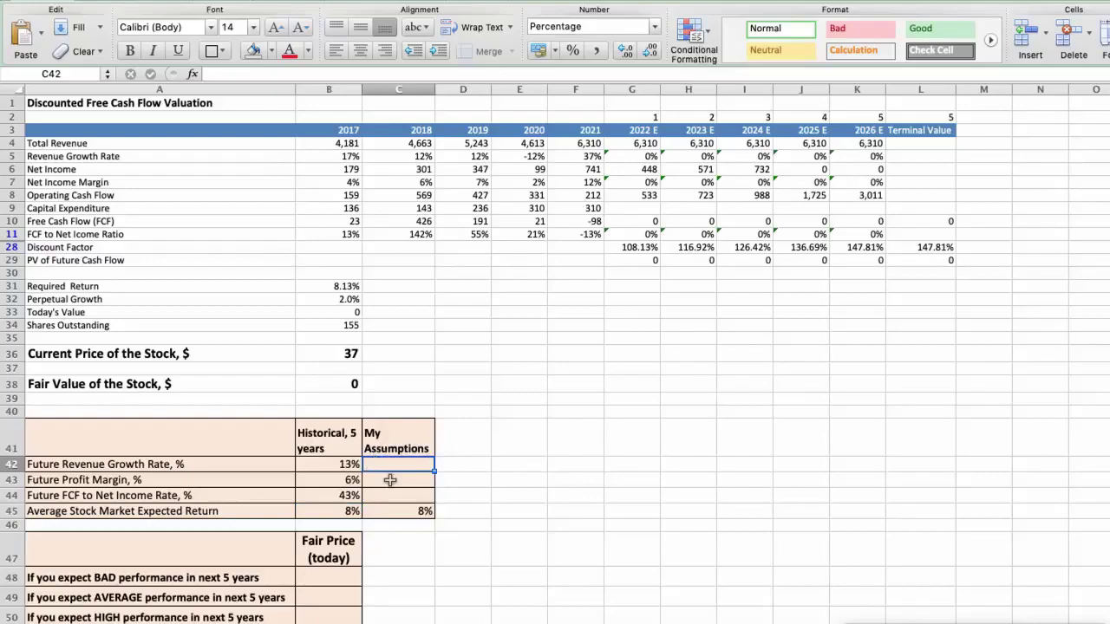
{"action": "type", "text": "4"}
{"action": "key", "text": "Return"}
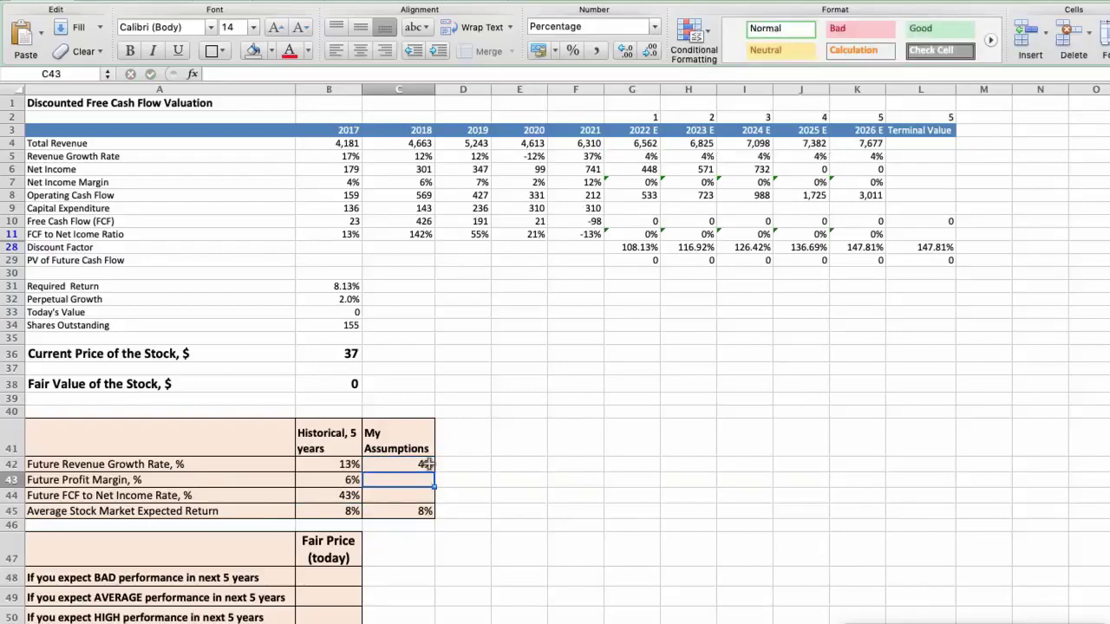
{"action": "type", "text": "4"}
{"action": "key", "text": "Return"}
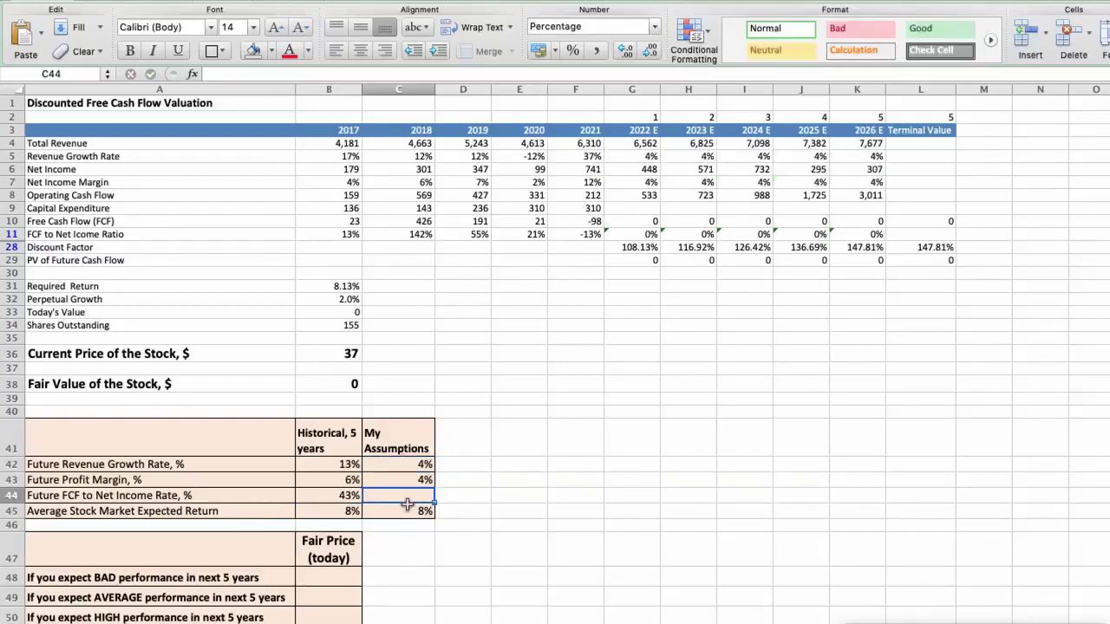
{"action": "type", "text": "30"}
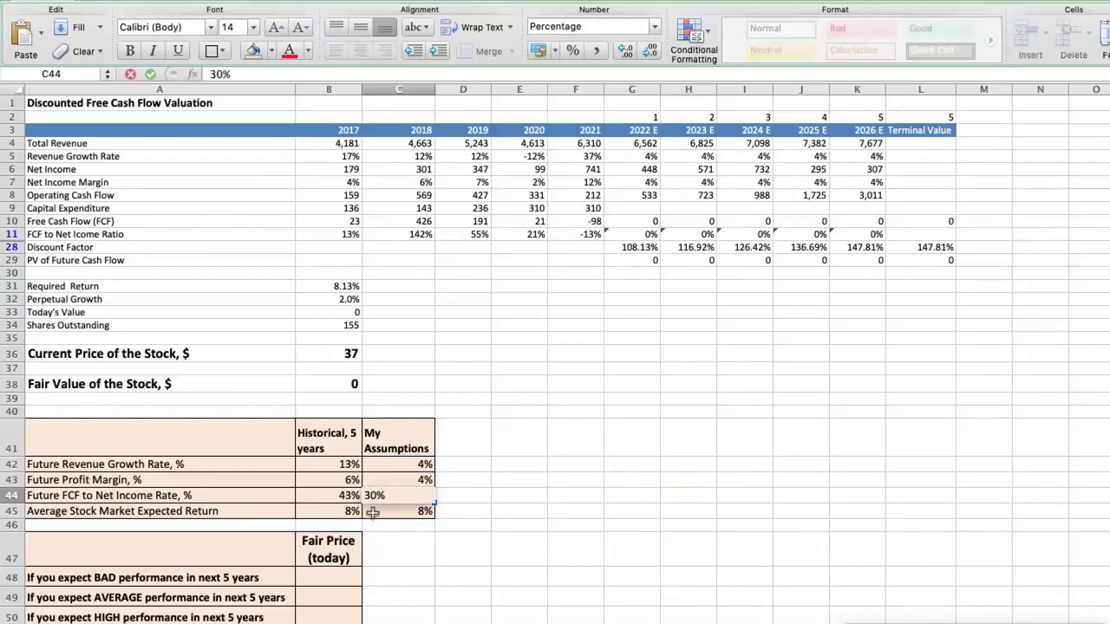
{"action": "key", "text": "Return"}
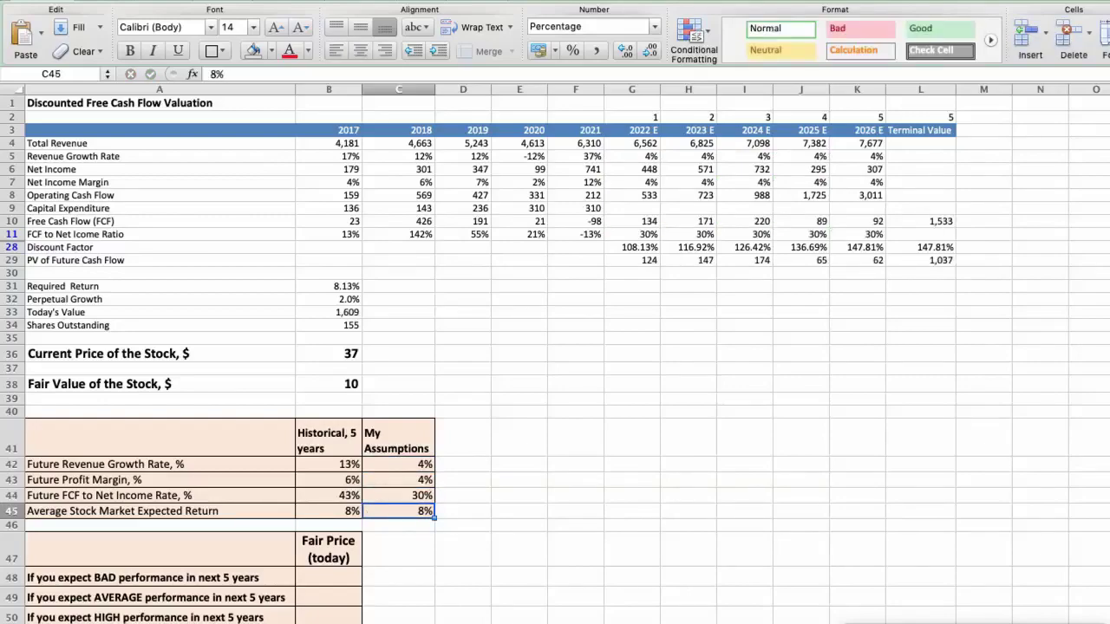
- Check the calculated fair value of the stock and record $10 as the fair price for BAD performance
{"action": "left_click", "coordinate": [324, 384]}
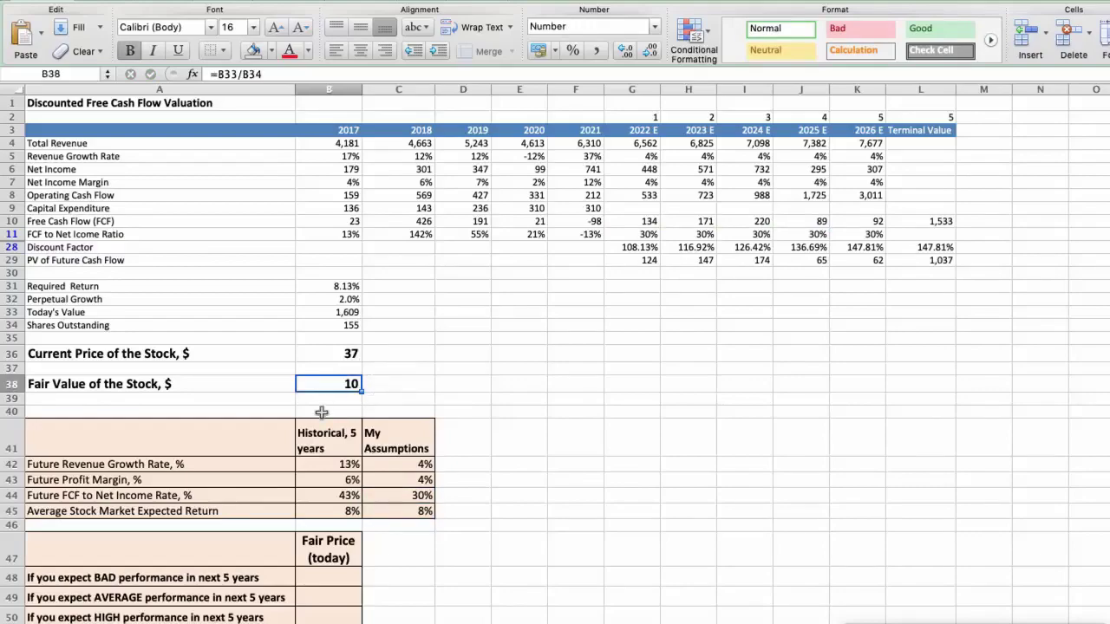
{"action": "scroll", "coordinate": [321, 413], "scroll_direction": "down", "scroll_amount": 4}
{"action": "scroll", "coordinate": [321, 413], "scroll_direction": "down", "scroll_amount": 1}
{"action": "left_click", "coordinate": [314, 456]}
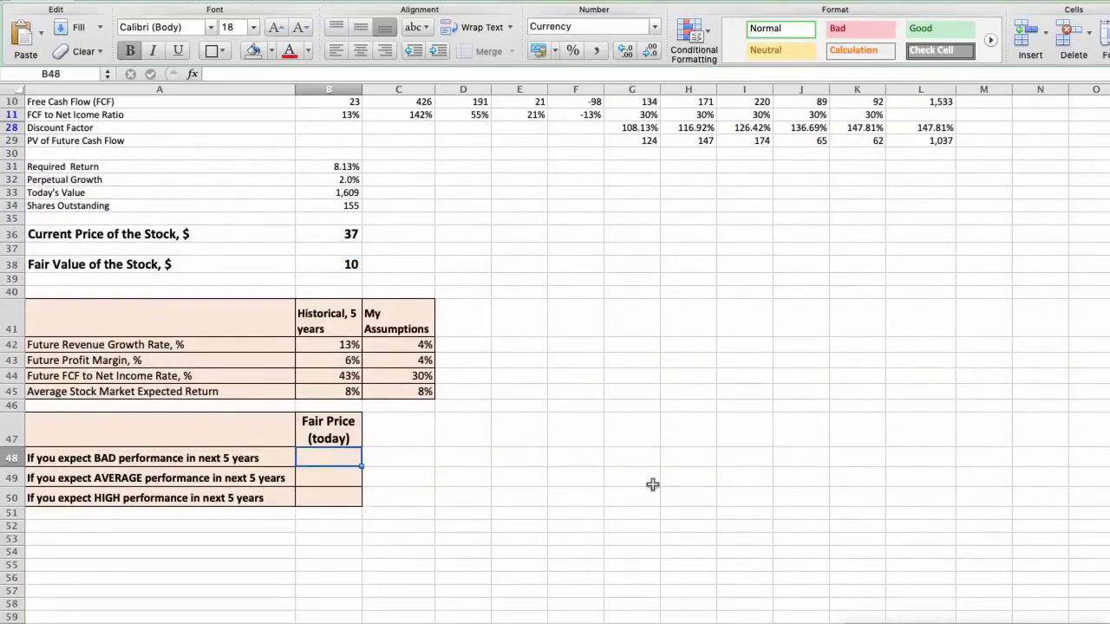
{"action": "type", "text": "10"}
{"action": "key", "text": "Return"}
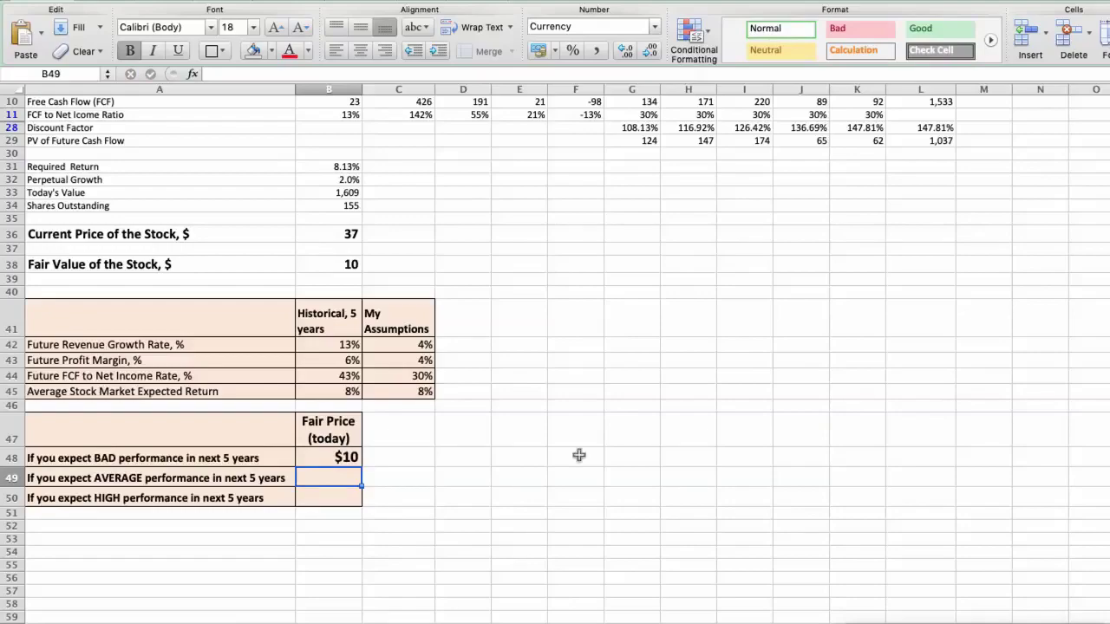
- Set My Assumptions to 6% future revenue growth, 6% profit margin and 40% FCF to Net Income rate
{"action": "left_click", "coordinate": [394, 346]}
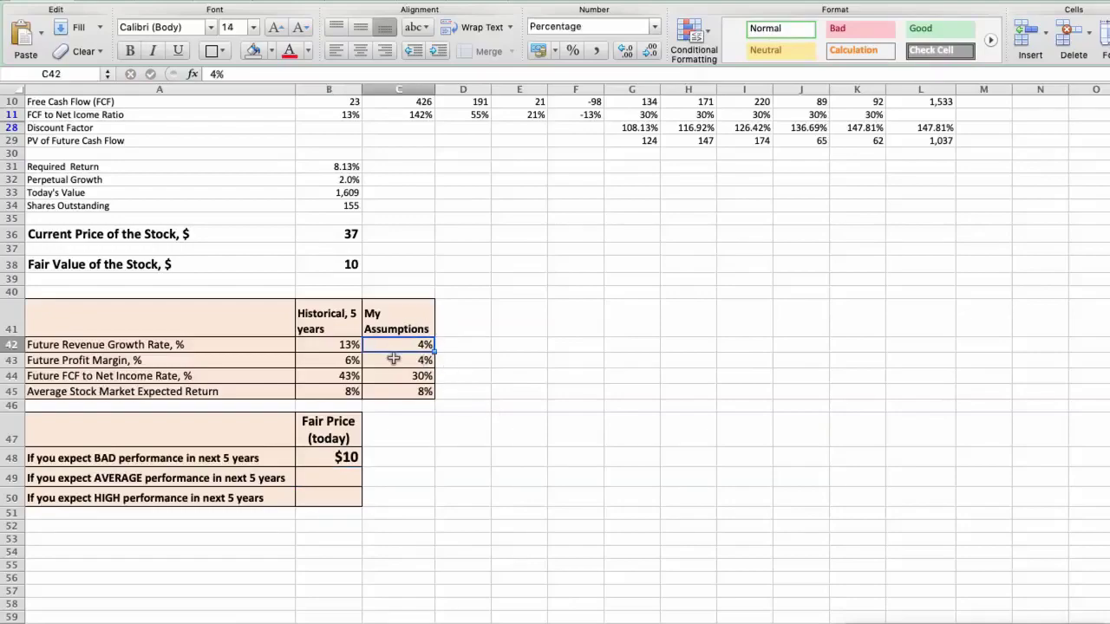
{"action": "type", "text": "6"}
{"action": "key", "text": "Return"}
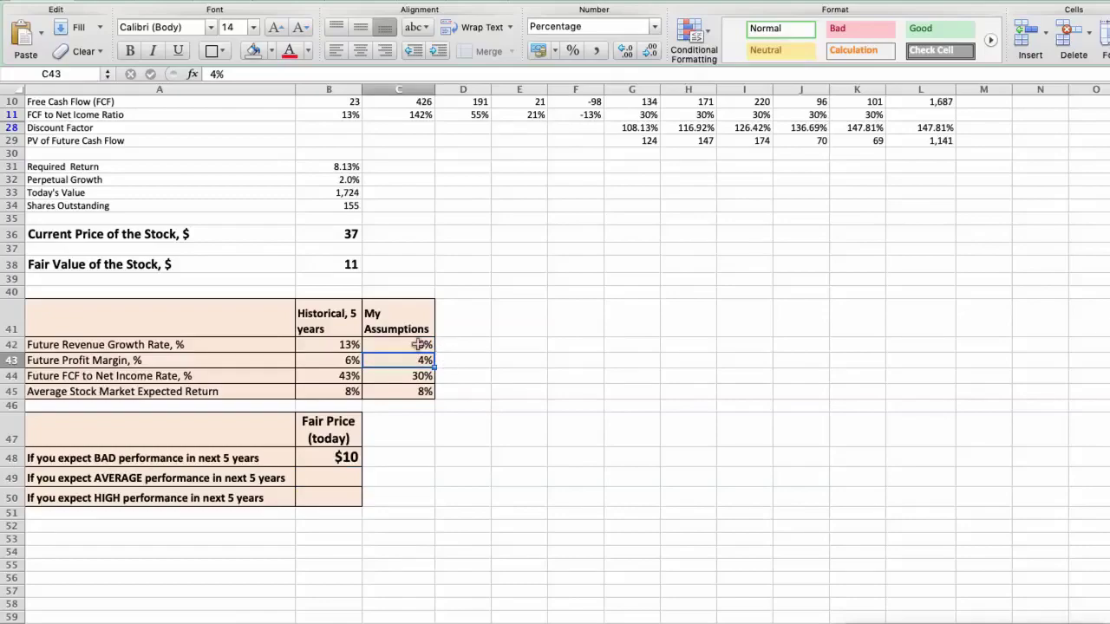
{"action": "type", "text": "6"}
{"action": "key", "text": "Return"}
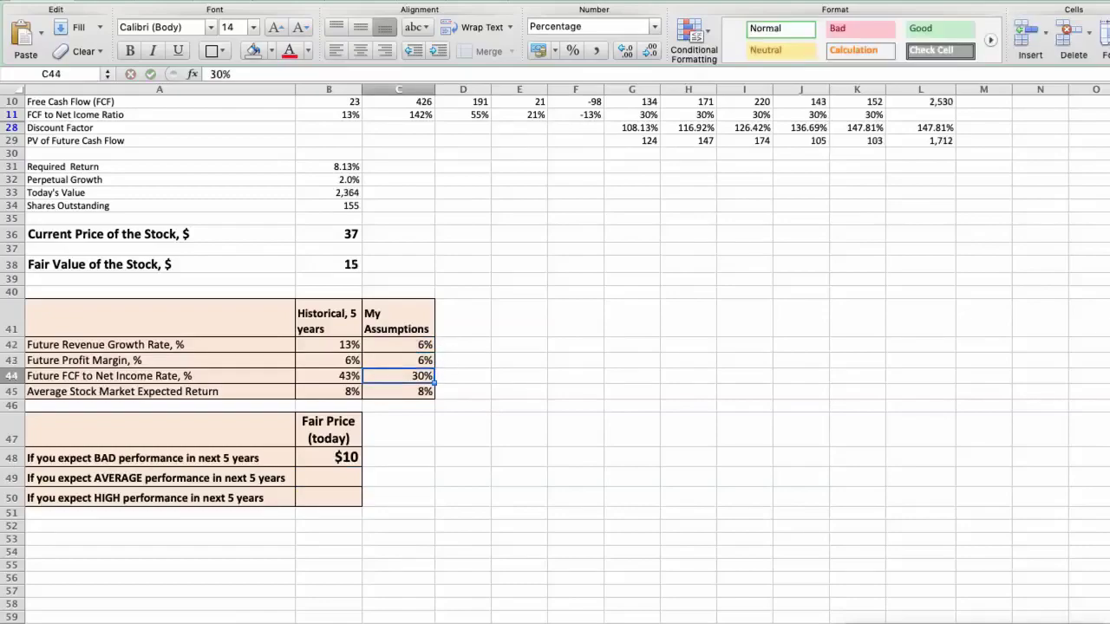
{"action": "type", "text": "40"}
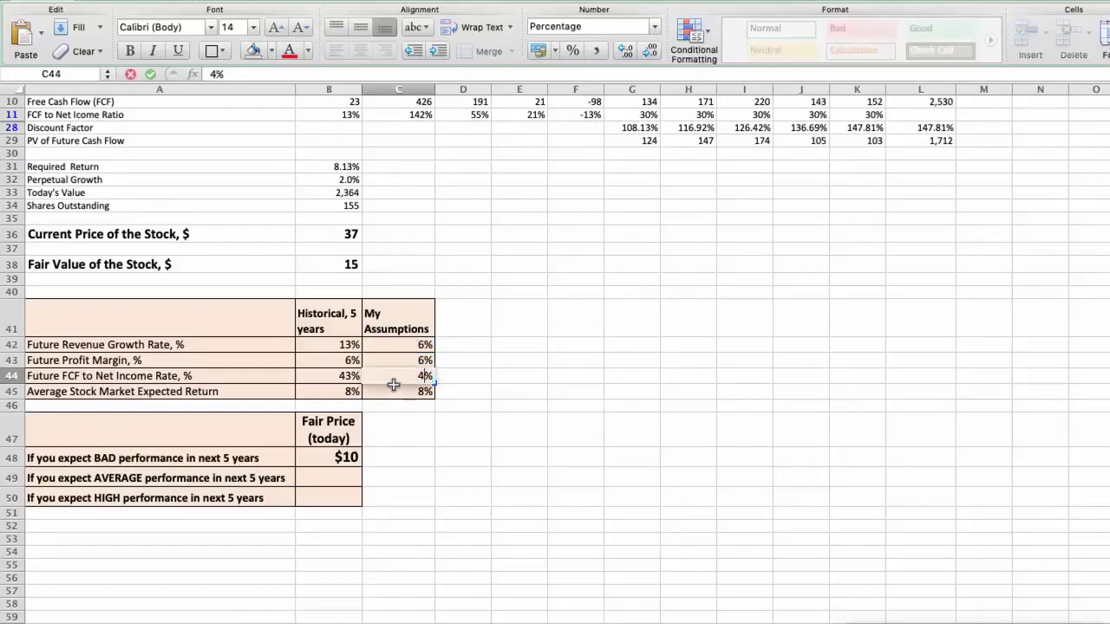
{"action": "key", "text": "Return"}
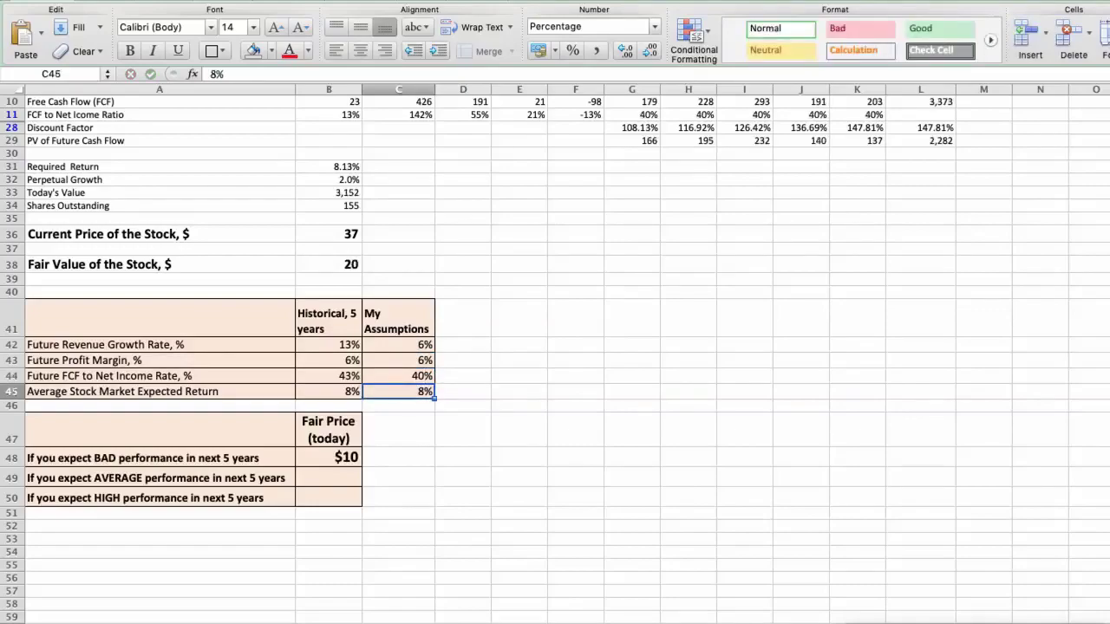
- Check the recalculated fair value and record $20 as the fair price for AVERAGE performance
{"action": "left_click", "coordinate": [315, 262]}
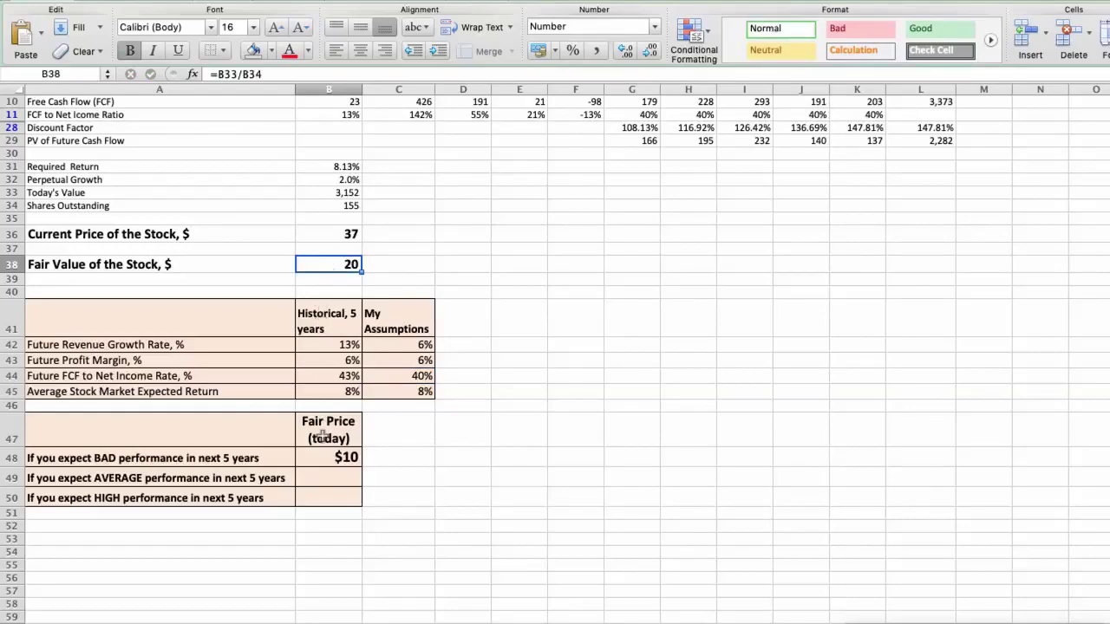
{"action": "left_click", "coordinate": [324, 478]}
{"action": "type", "text": "20"}
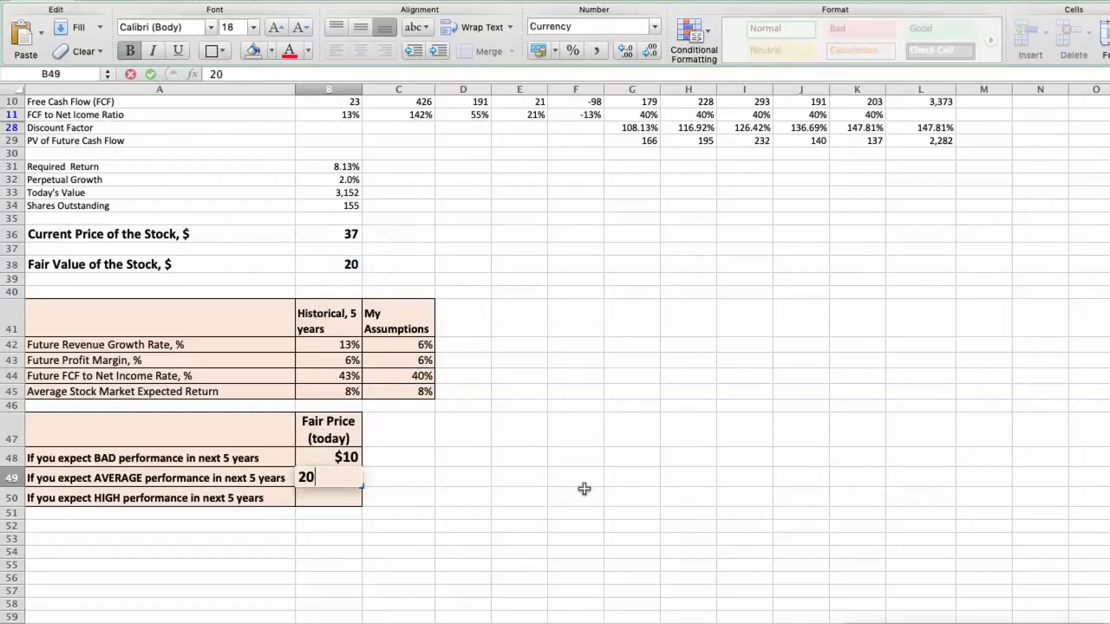
{"action": "key", "text": "Return"}
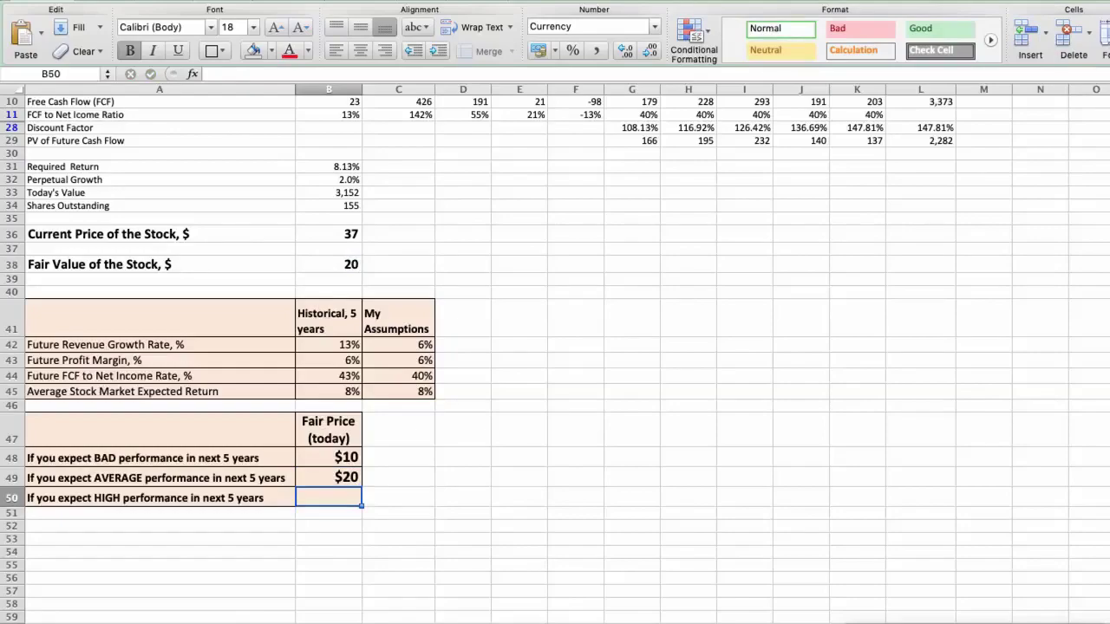
- Set My Assumptions to 8% future revenue growth, 8% profit margin and 50% FCF to Net Income rate
{"action": "left_click", "coordinate": [395, 345]}
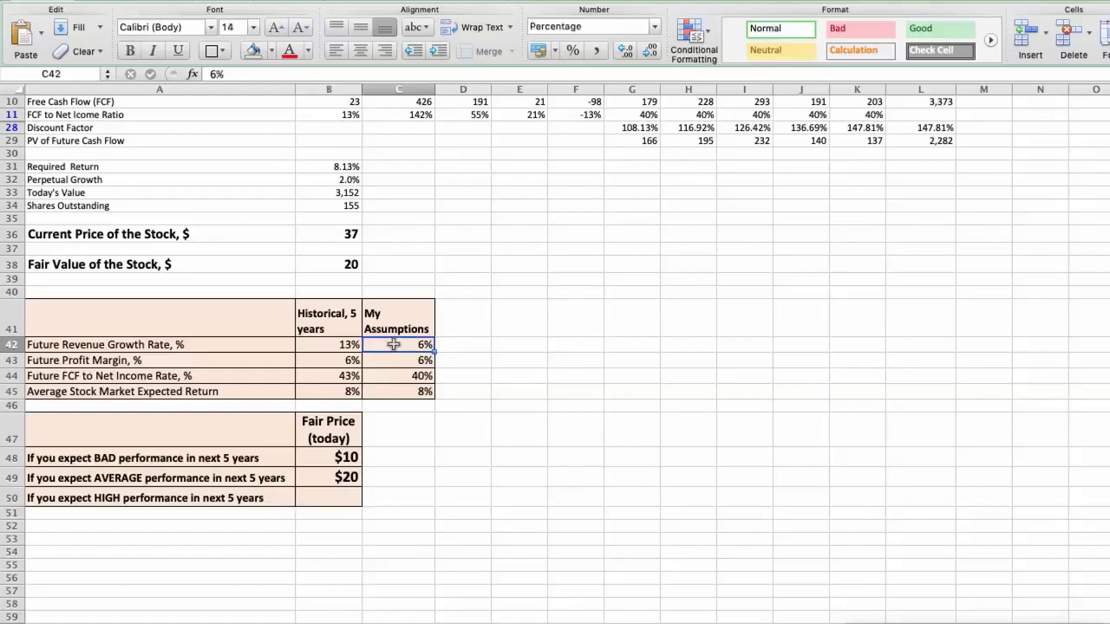
{"action": "type", "text": "8"}
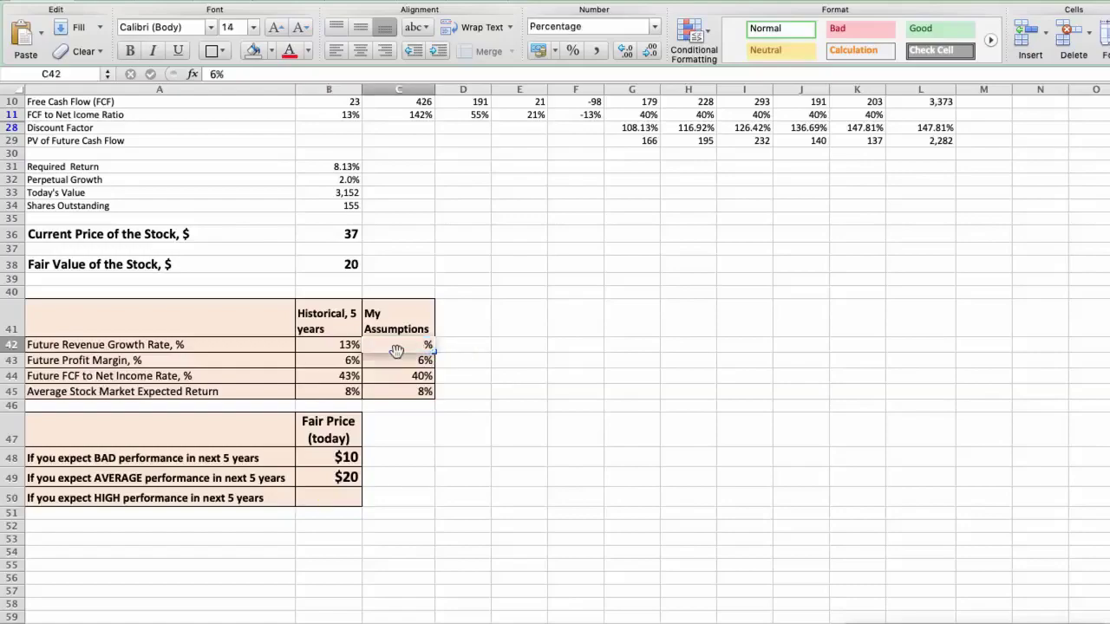
{"action": "key", "text": "Return"}
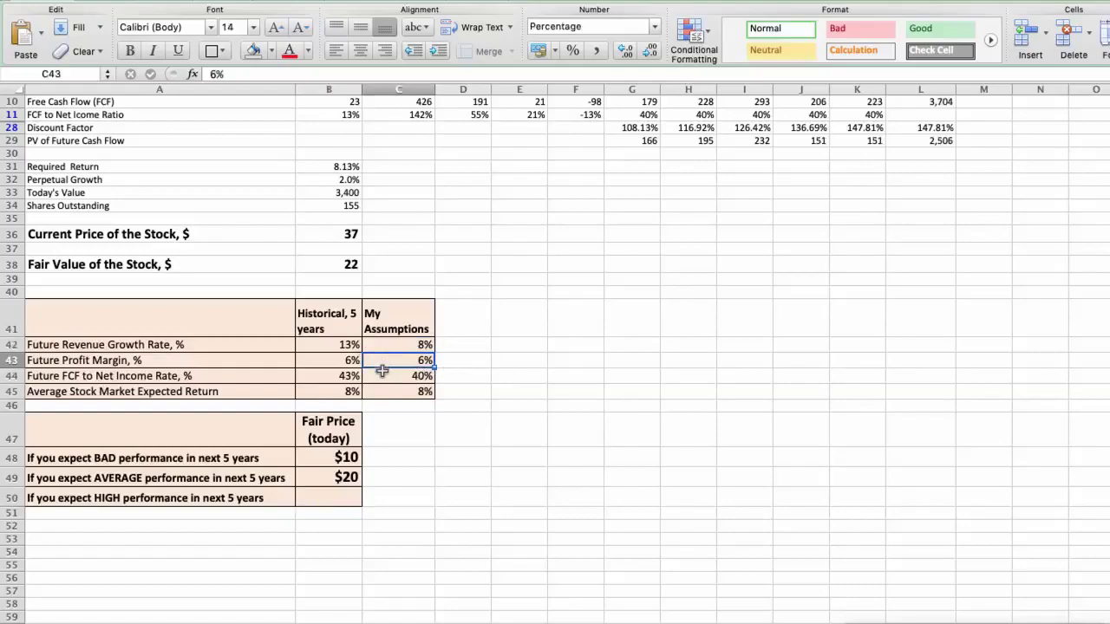
{"action": "type", "text": "8"}
{"action": "key", "text": "Return"}
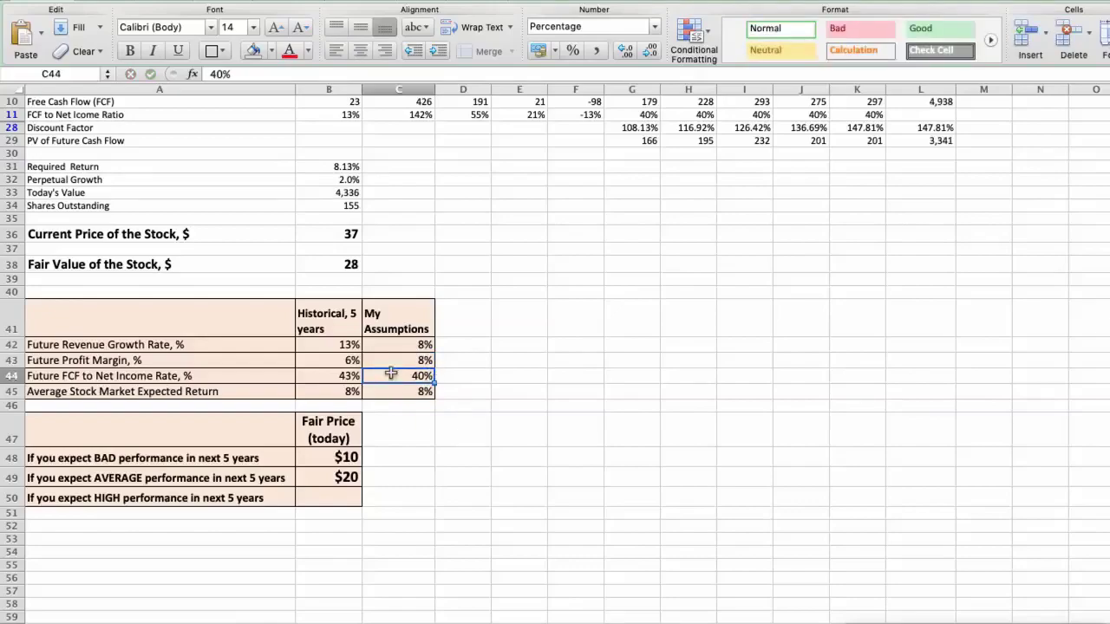
{"action": "type", "text": "50"}
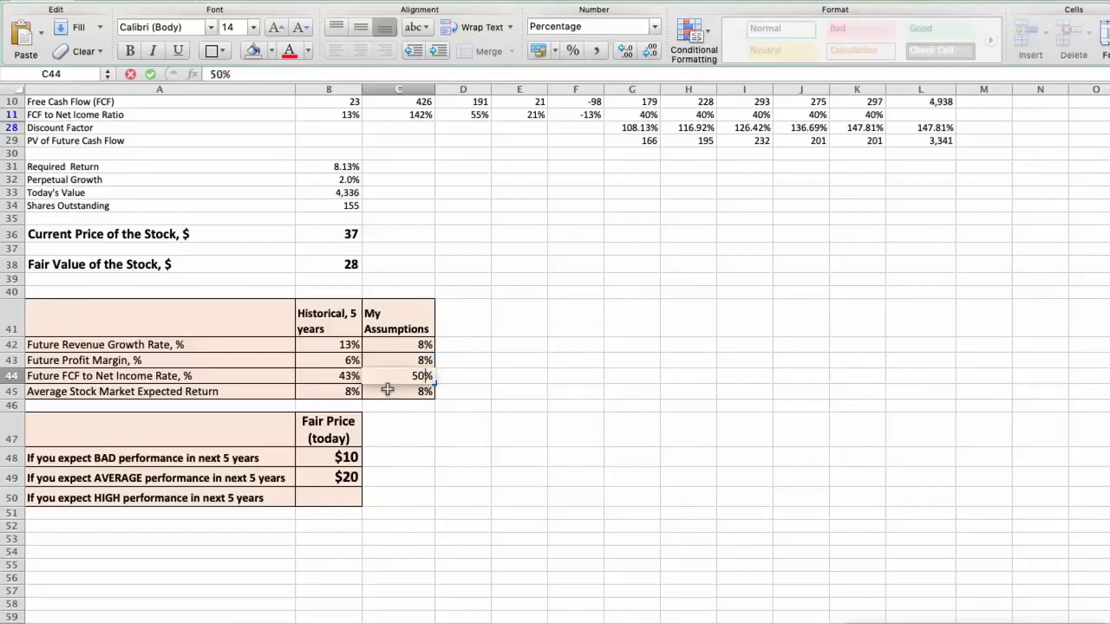
{"action": "key", "text": "Return"}
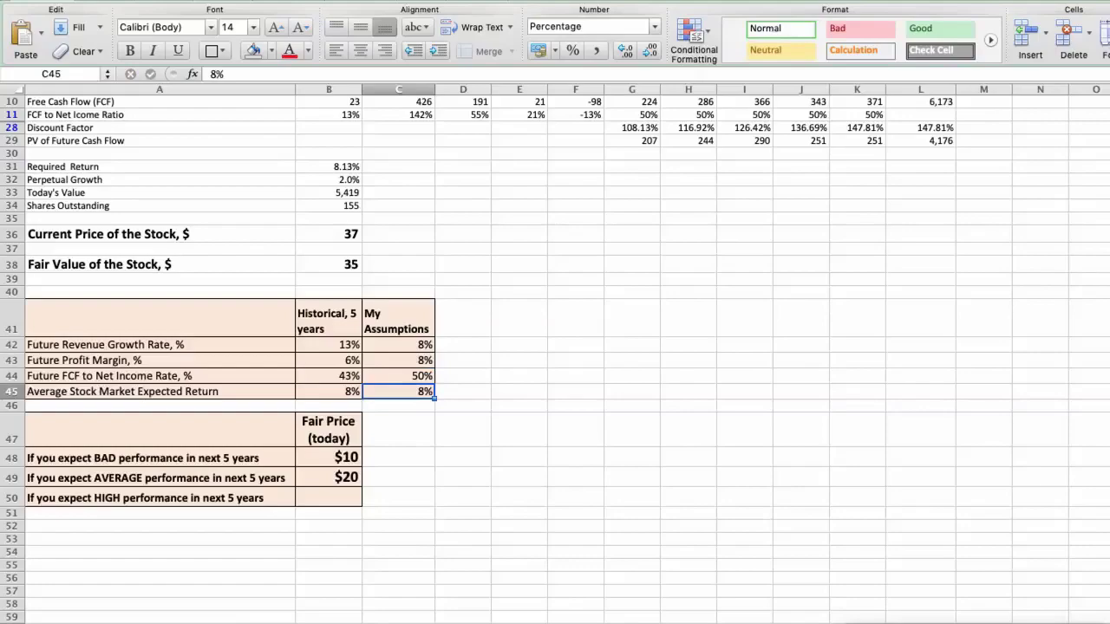
- Check the updated fair value and record $35 as the fair price for HIGH performance
{"action": "left_click", "coordinate": [320, 265]}
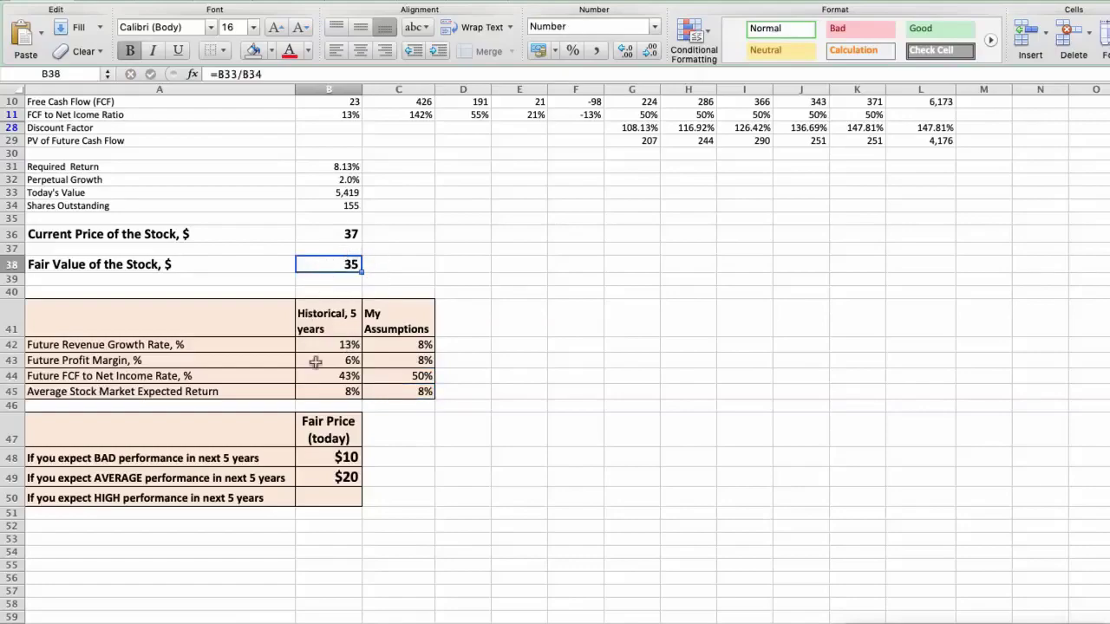
{"action": "left_click", "coordinate": [335, 491]}
{"action": "type", "text": "35"}
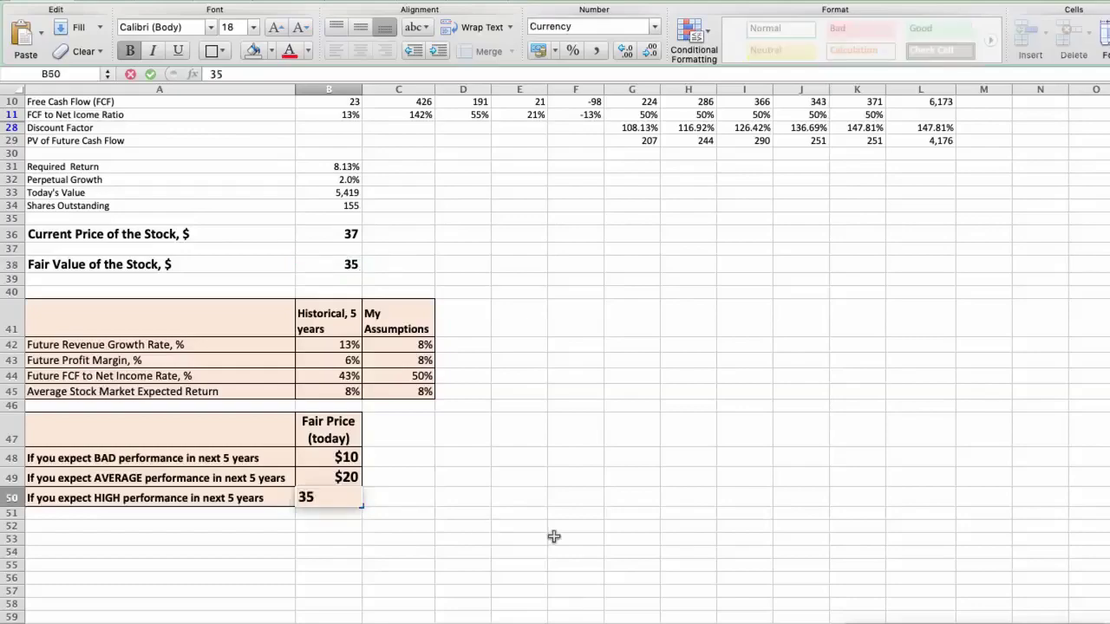
{"action": "key", "text": "Return"}
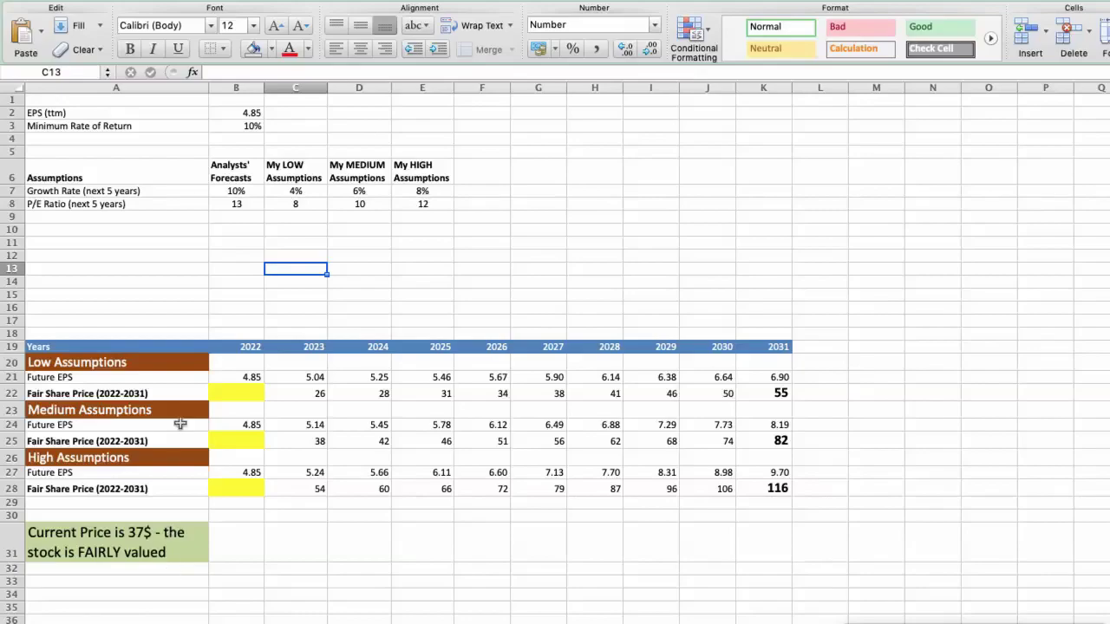
- On the EPS-based valuation sheet, examine the trailing EPS, minimum rate of return and analysts' growth and P/E forecasts
{"action": "left_click", "coordinate": [225, 114]}
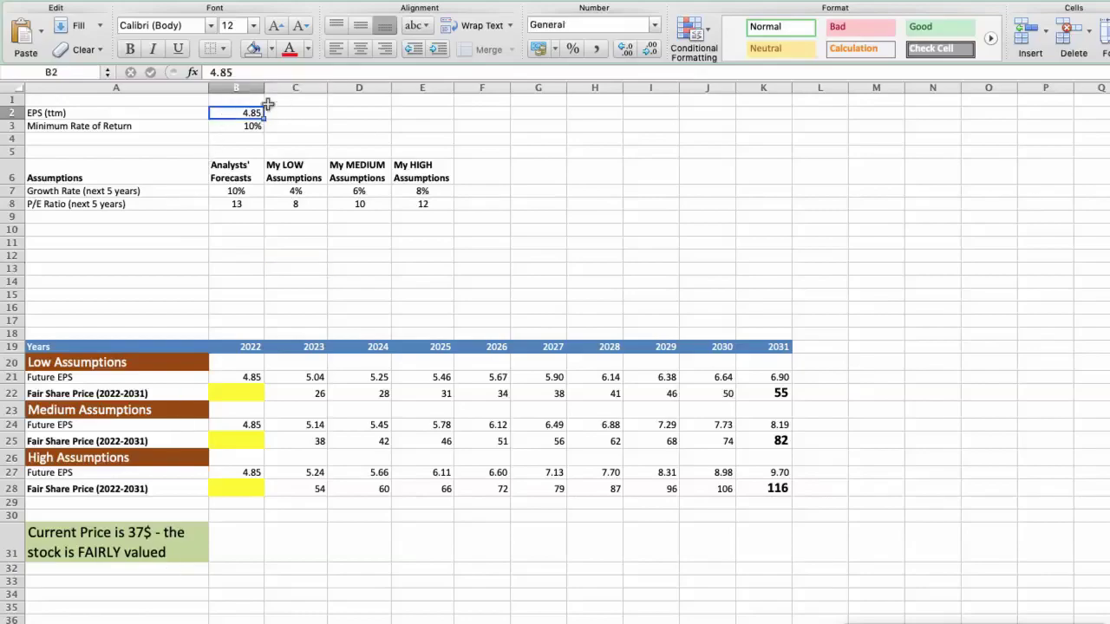
{"action": "left_click", "coordinate": [222, 124]}
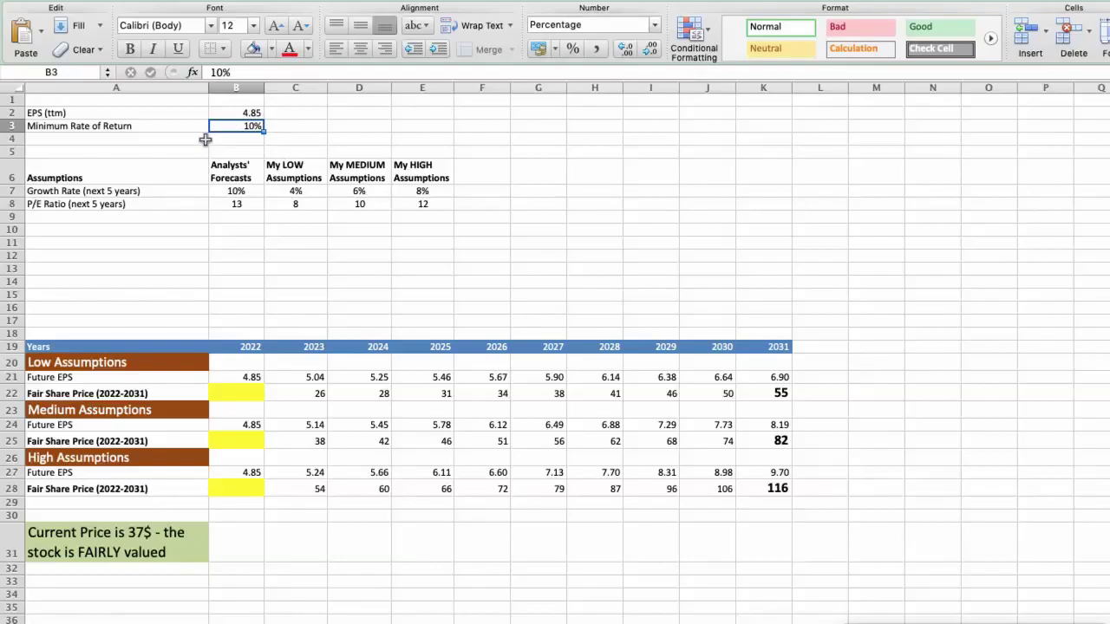
{"action": "left_click", "coordinate": [215, 190]}
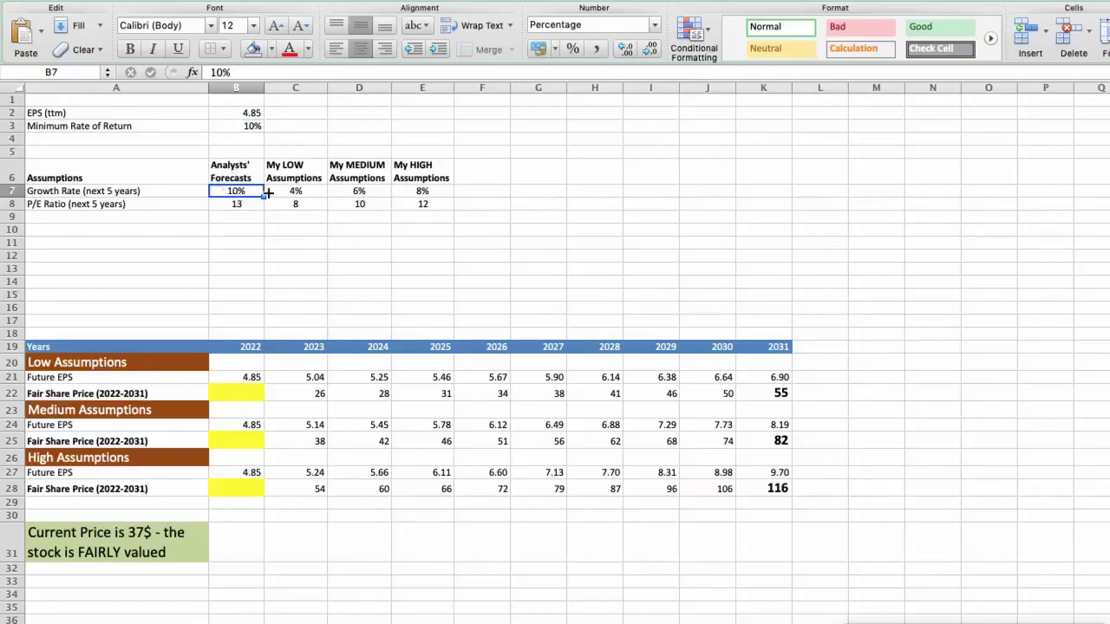
{"action": "left_click", "coordinate": [215, 205]}
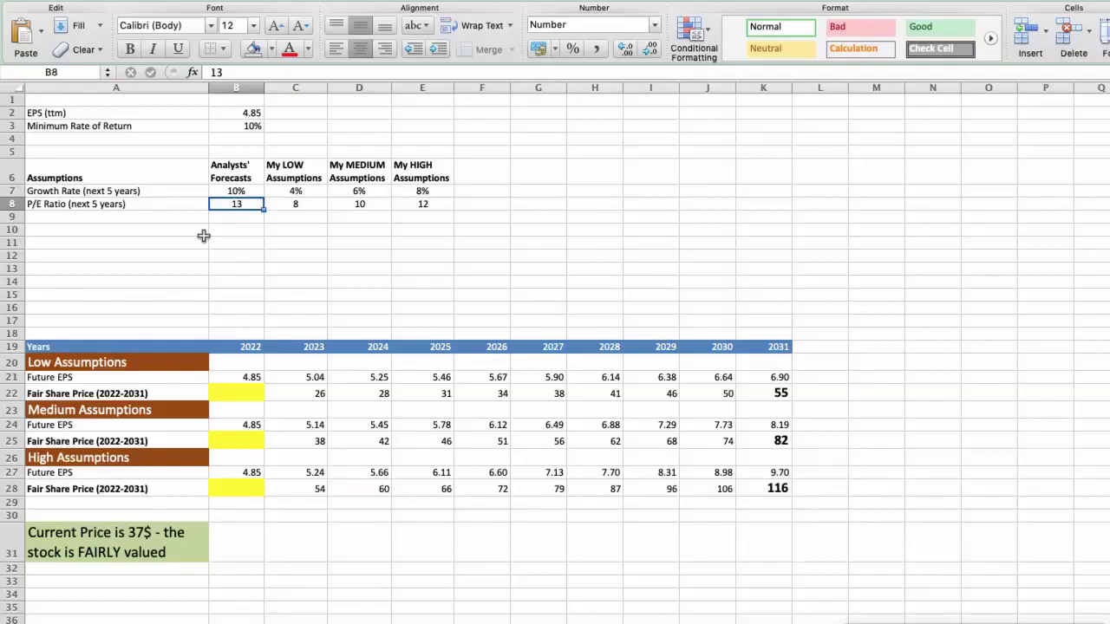
- Examine the growth rate and P/E ratio under the low, medium and high assumptions, along with the 2022 fair share prices
{"action": "left_click", "coordinate": [272, 188]}
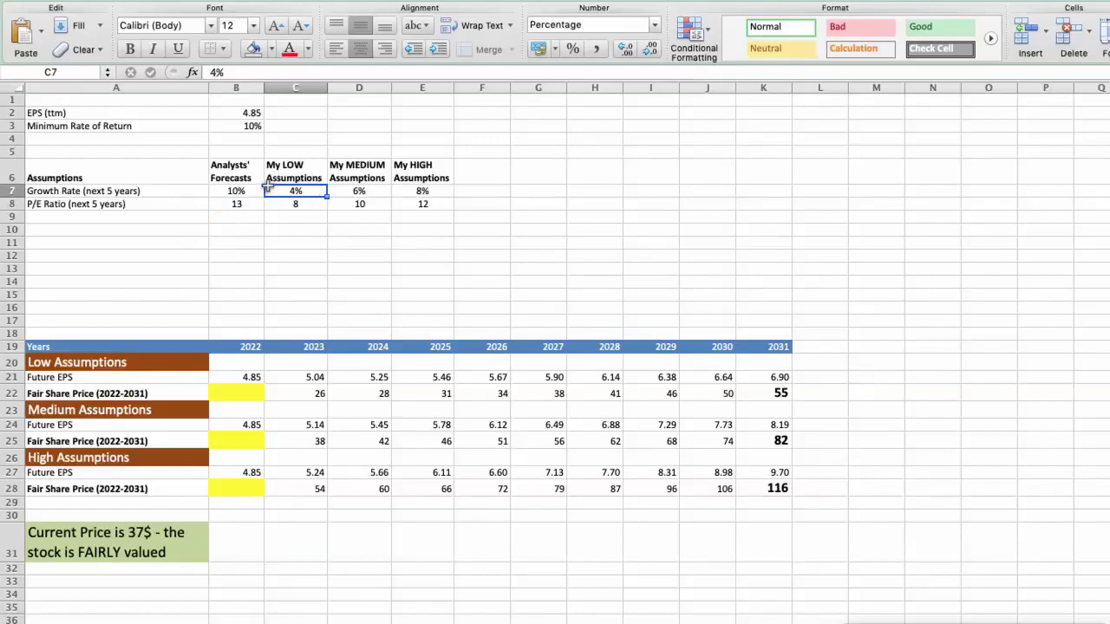
{"action": "left_click", "coordinate": [314, 202]}
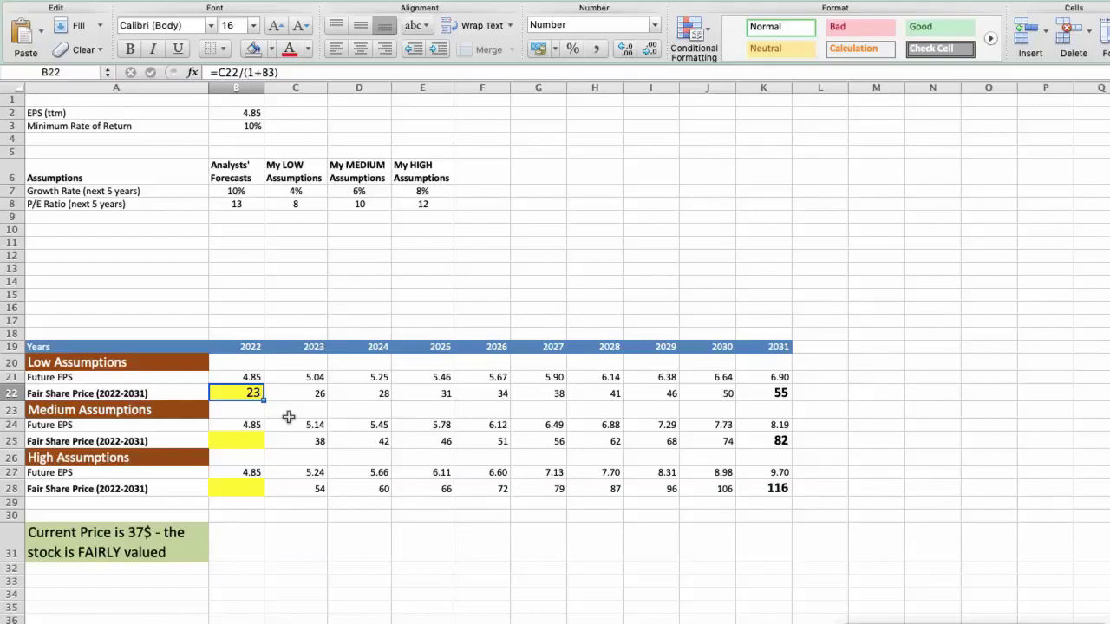
{"action": "left_click", "coordinate": [344, 192]}
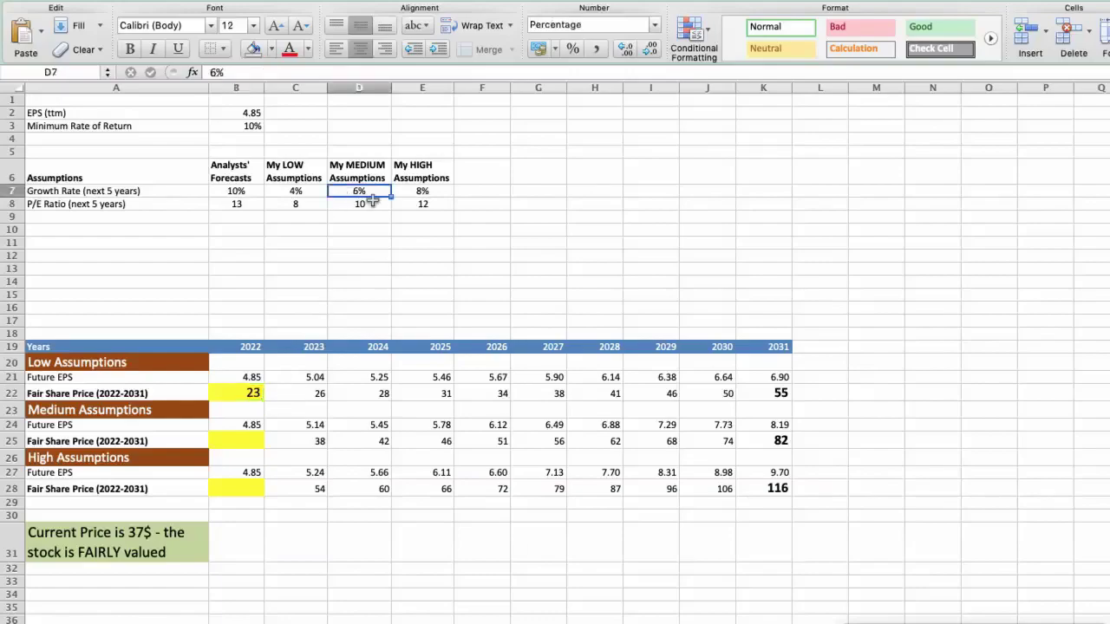
{"action": "left_click", "coordinate": [339, 204]}
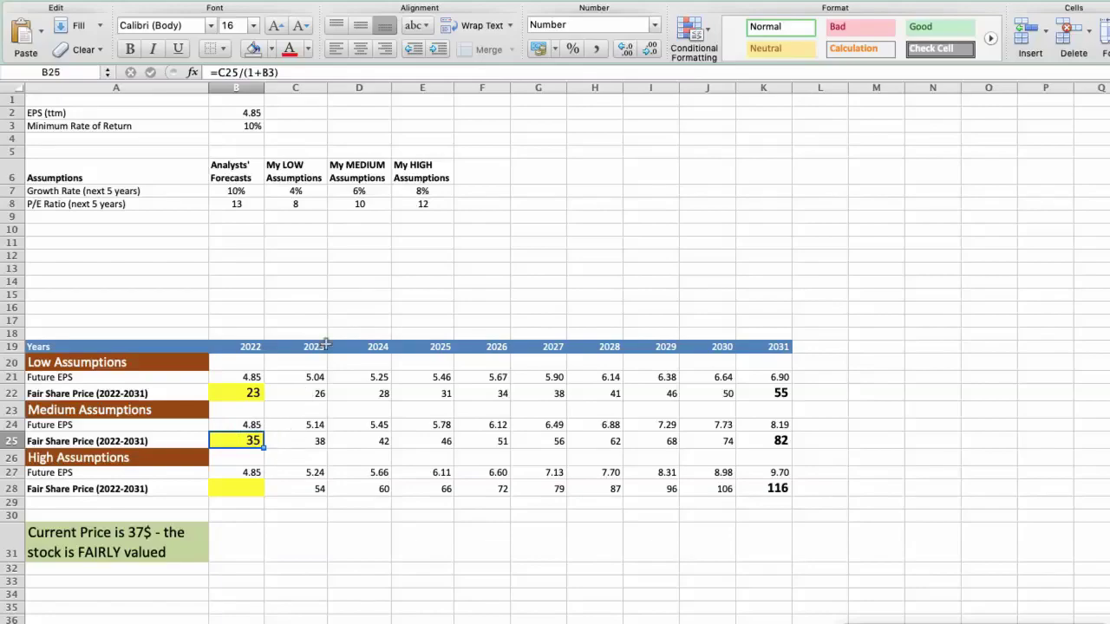
{"action": "left_click", "coordinate": [401, 191]}
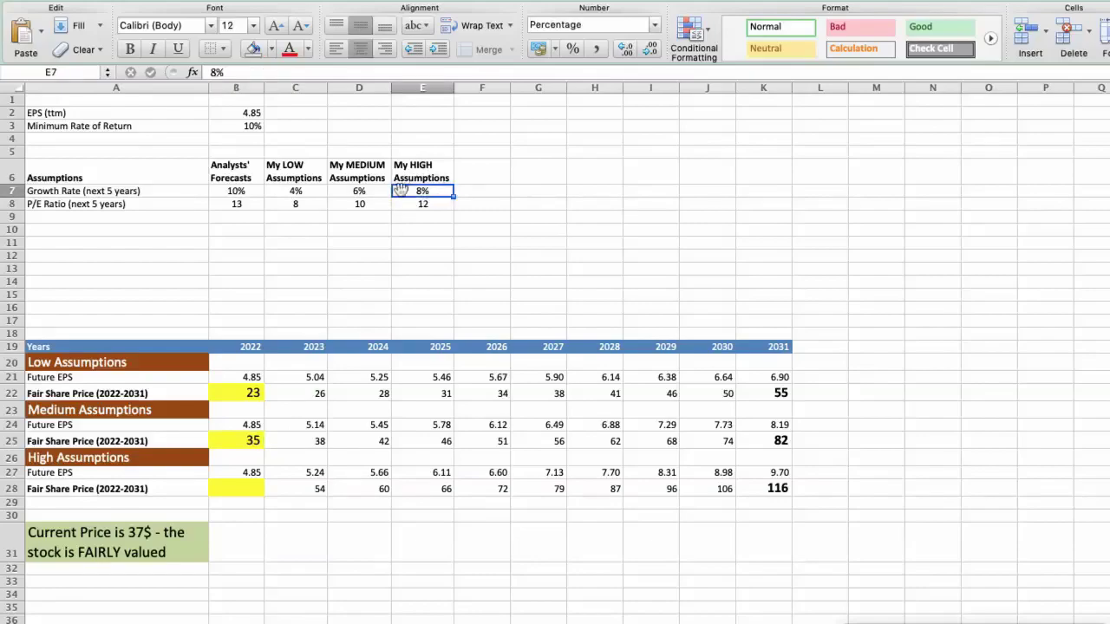
{"action": "left_click", "coordinate": [403, 204]}
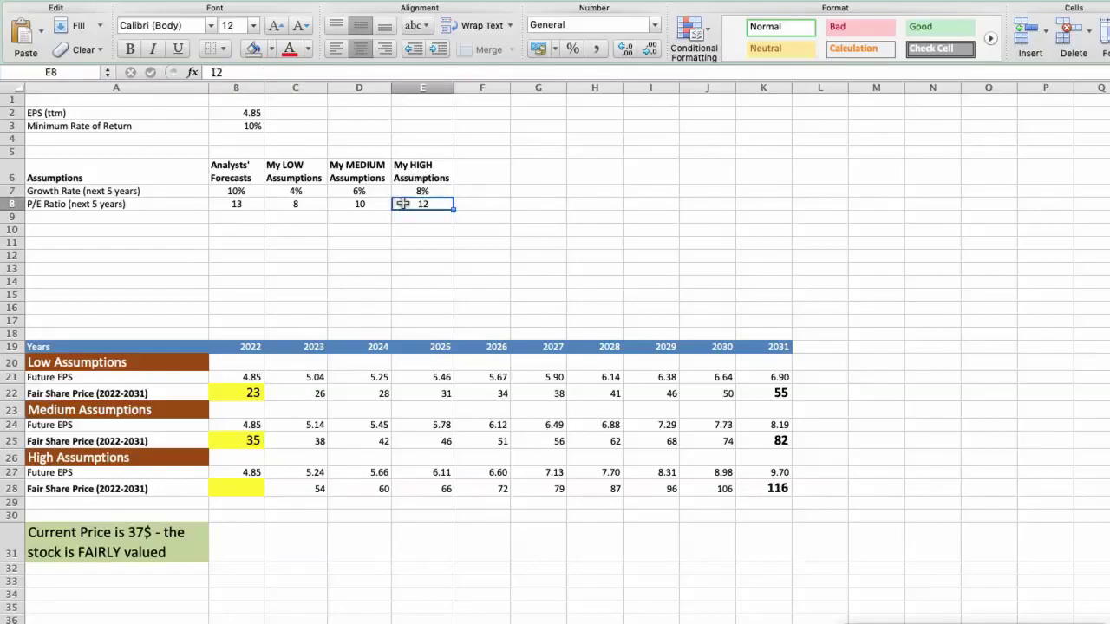